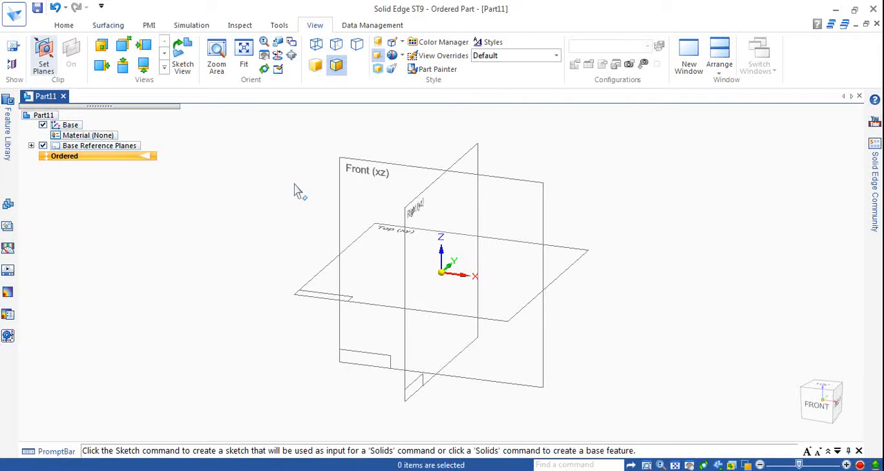
# - Start an Extrude protrusion from the Home solids commands
pyautogui.click(63, 26)
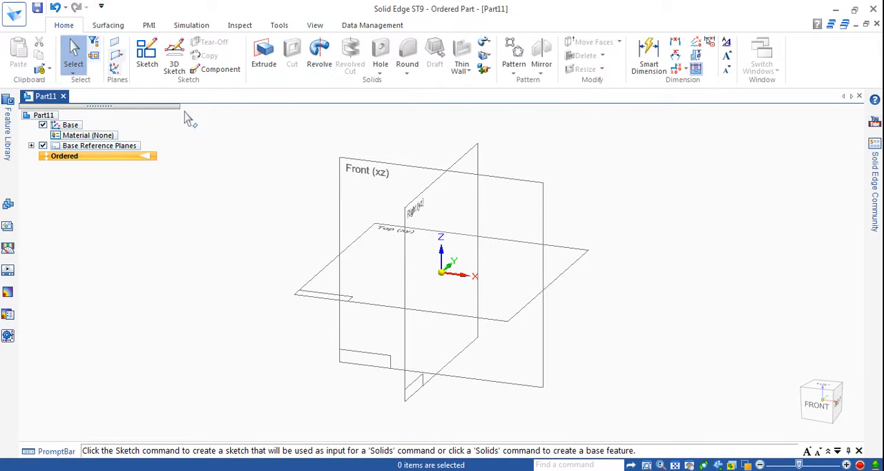
pyautogui.click(264, 57)
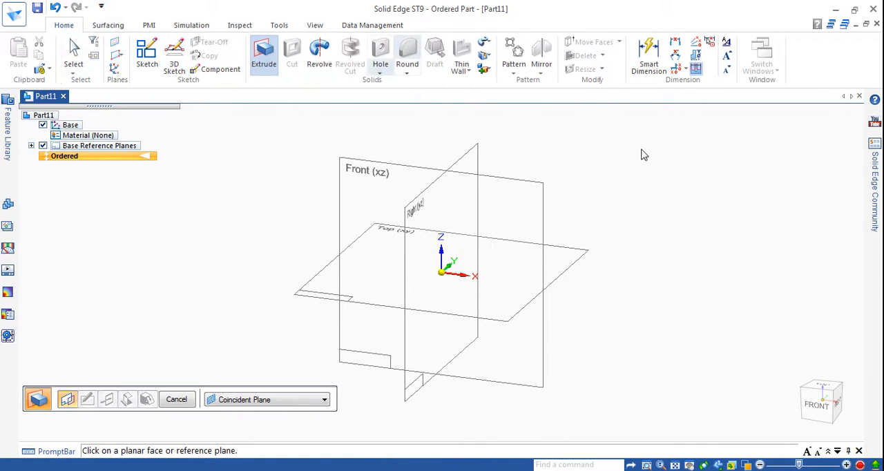
# - On the Front plane, sketch a 100 × 28 mm rectangle by center at the origin, angle 0
pyautogui.click(534, 205)
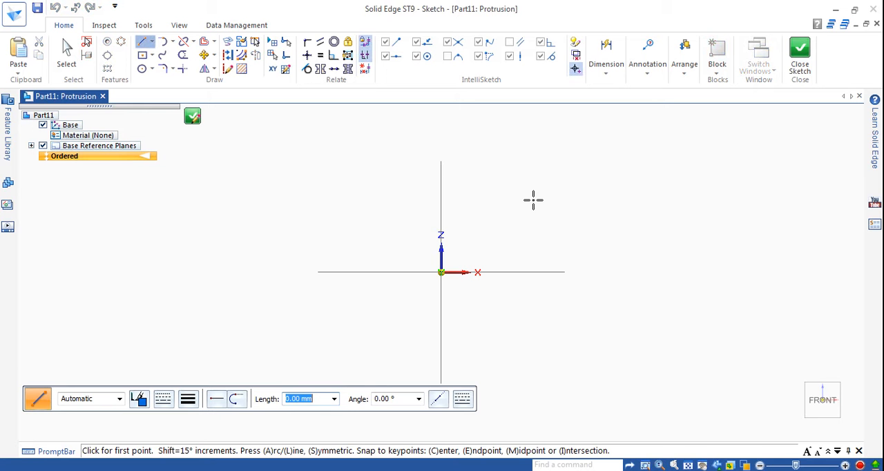
pyautogui.click(142, 55)
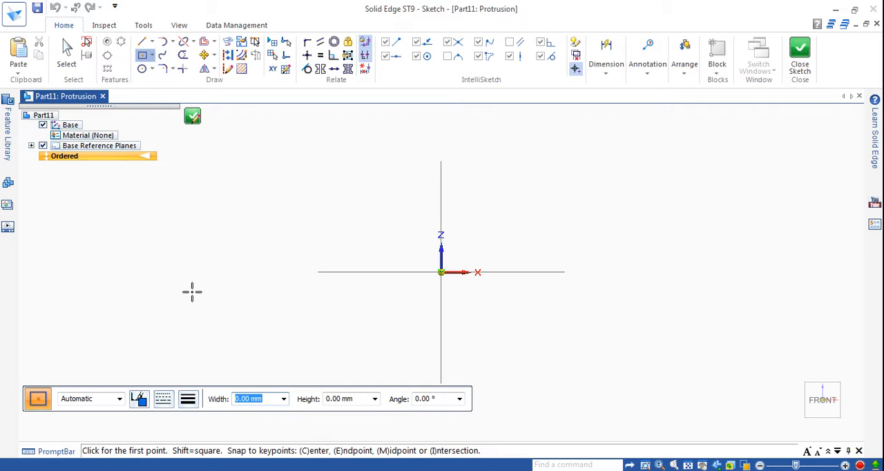
pyautogui.write('100')
pyautogui.press('Tab')
pyautogui.write('2')
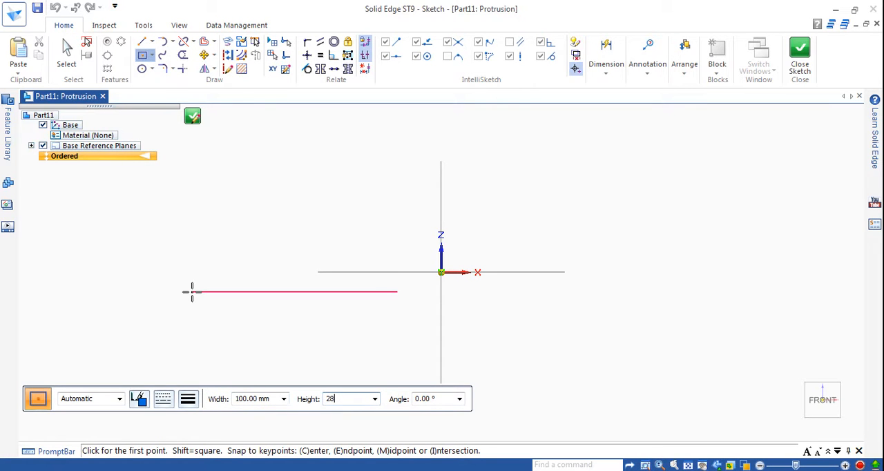
pyautogui.press('Tab')
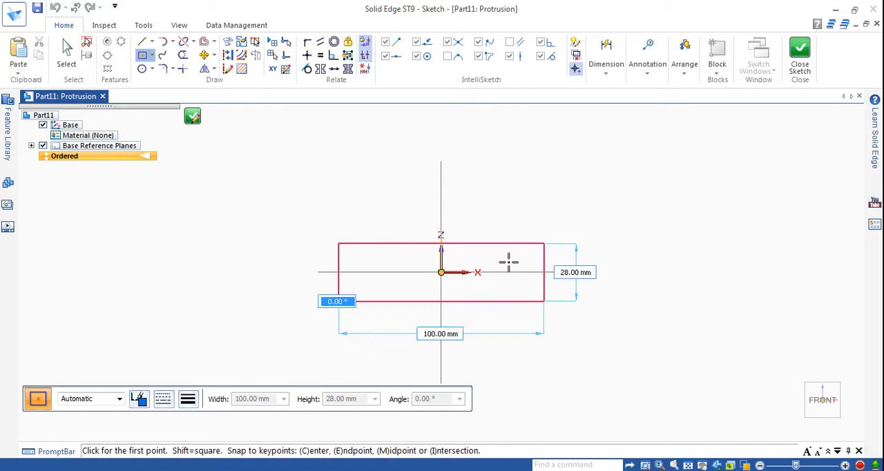
pyautogui.click(441, 271)
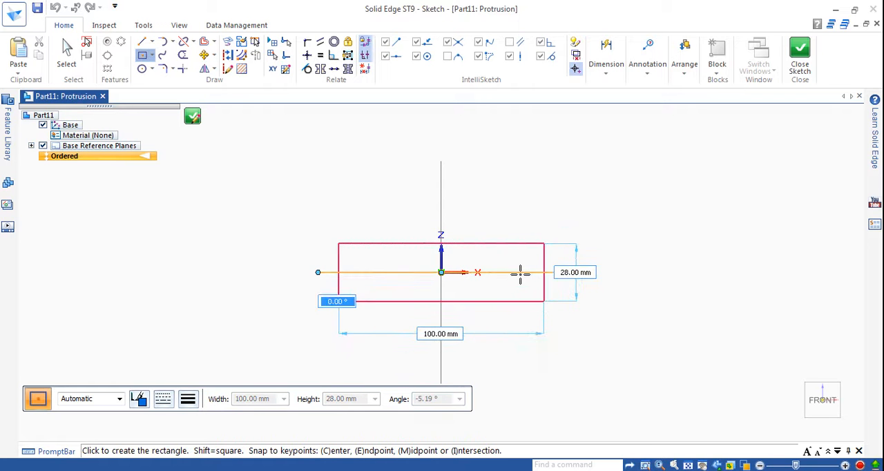
pyautogui.click(520, 272)
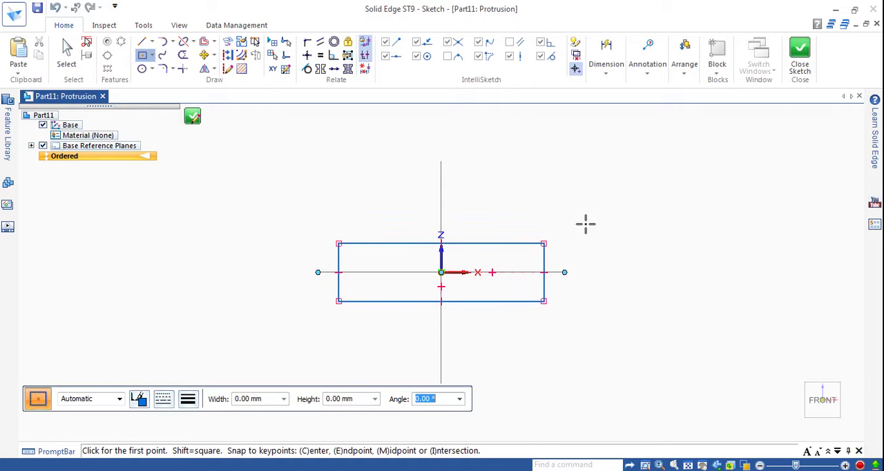
# - Close the sketch and extrude the rectangle 8 mm to form the plate
pyautogui.click(800, 52)
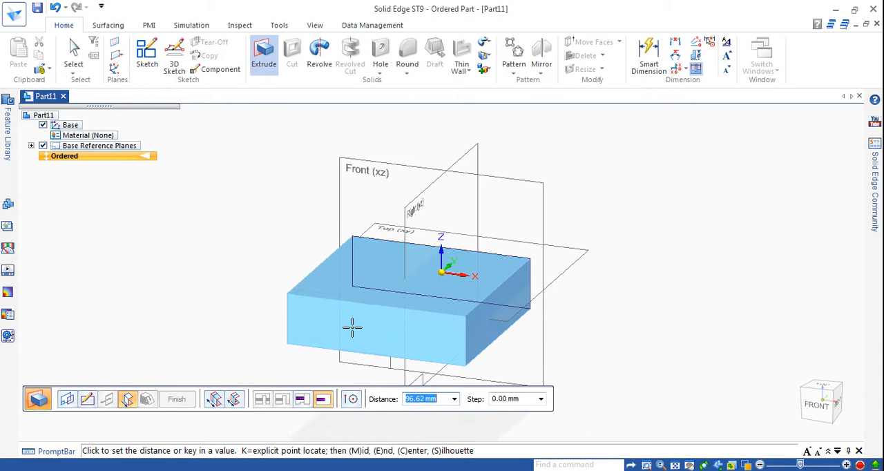
pyautogui.write('8')
pyautogui.press('Return')
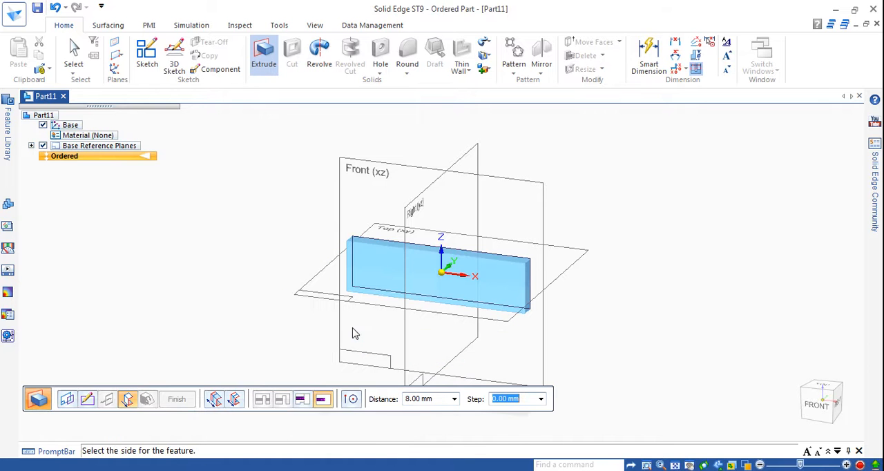
pyautogui.click(328, 335)
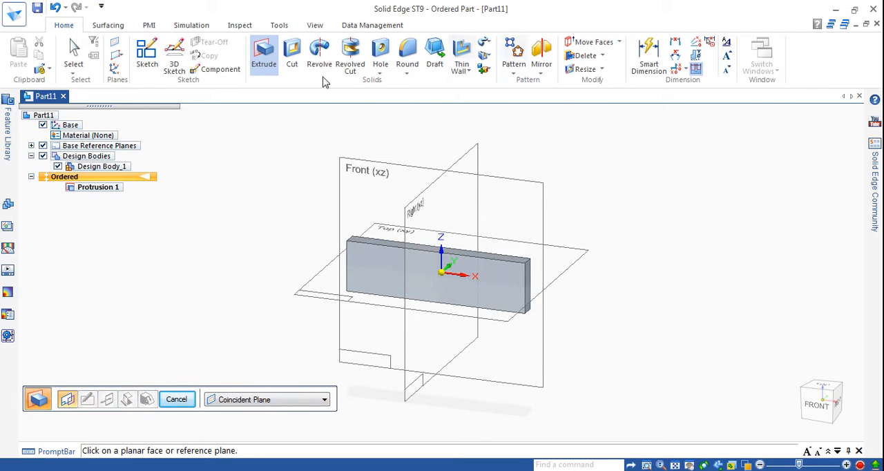
# - Start a Hole feature and place its sketch on the plate's front face
pyautogui.click(379, 74)
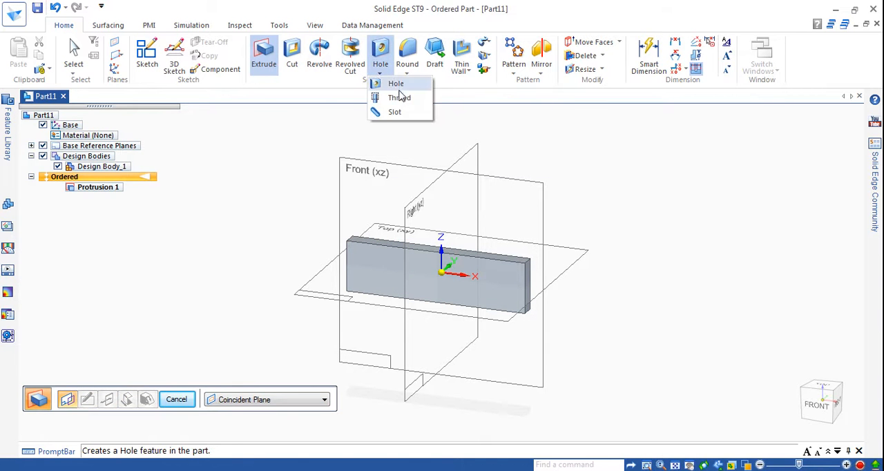
pyautogui.click(395, 84)
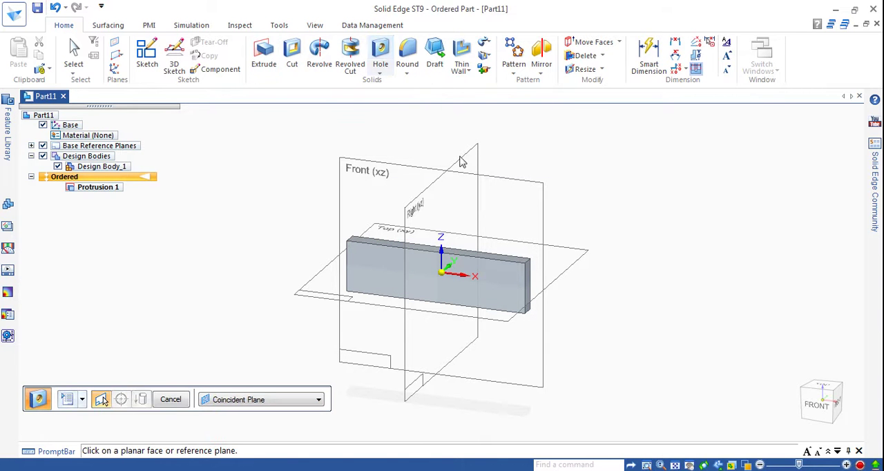
pyautogui.click(374, 273)
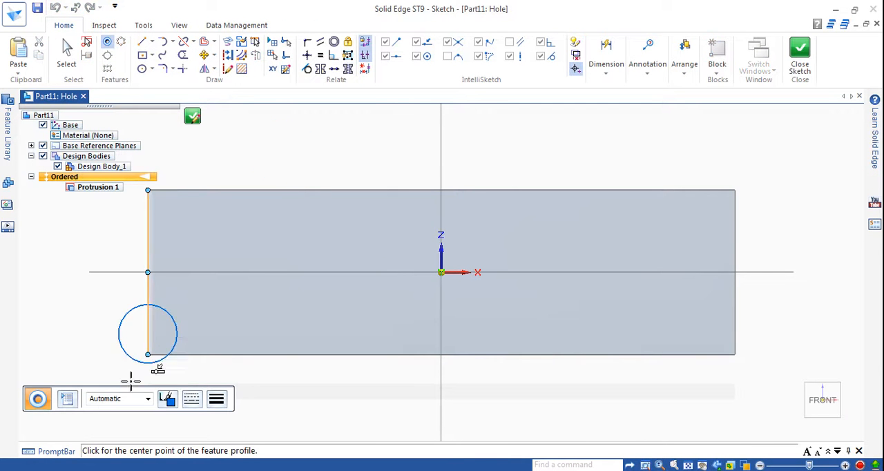
# - In Hole Options set a countersunk hole with 6.30 mm diameter and accept the settings
pyautogui.click(67, 398)
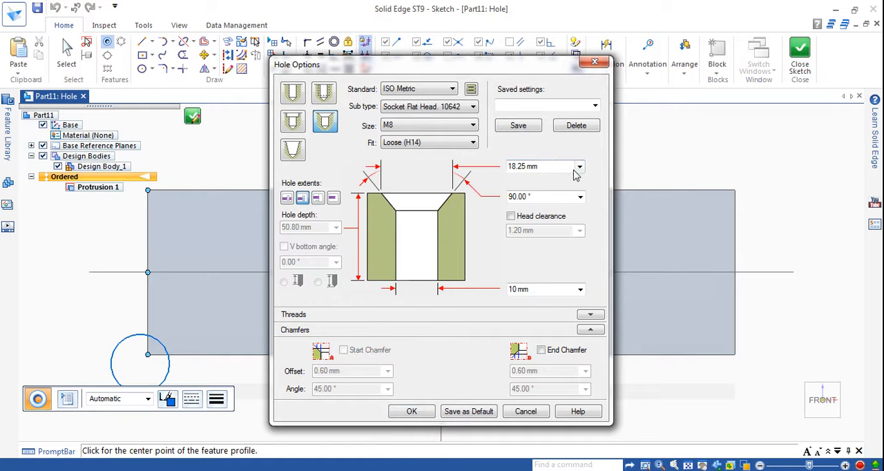
pyautogui.click(556, 164)
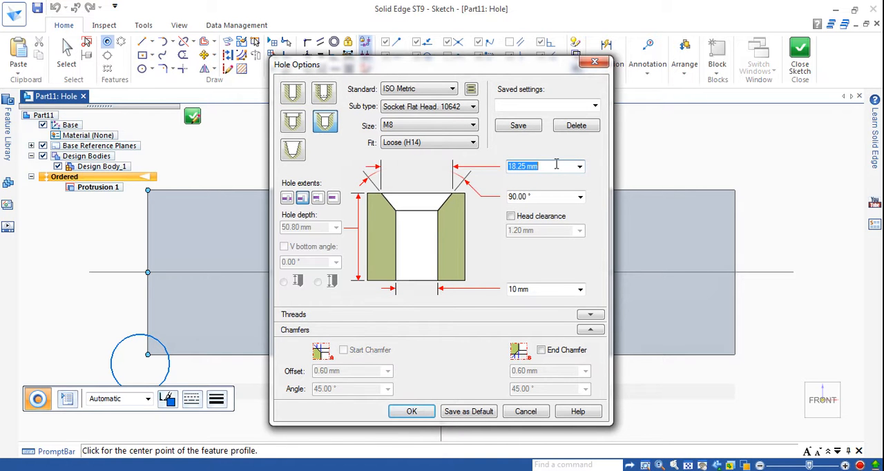
pyautogui.write('12')
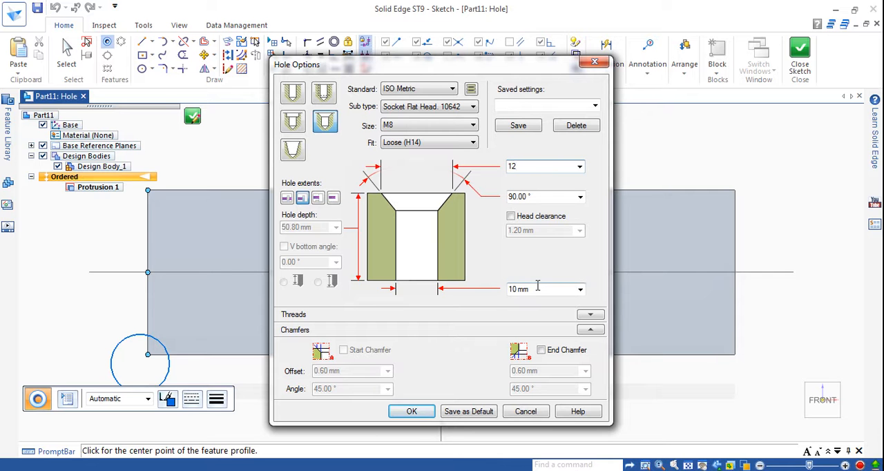
pyautogui.click(537, 289)
pyautogui.write('6.3')
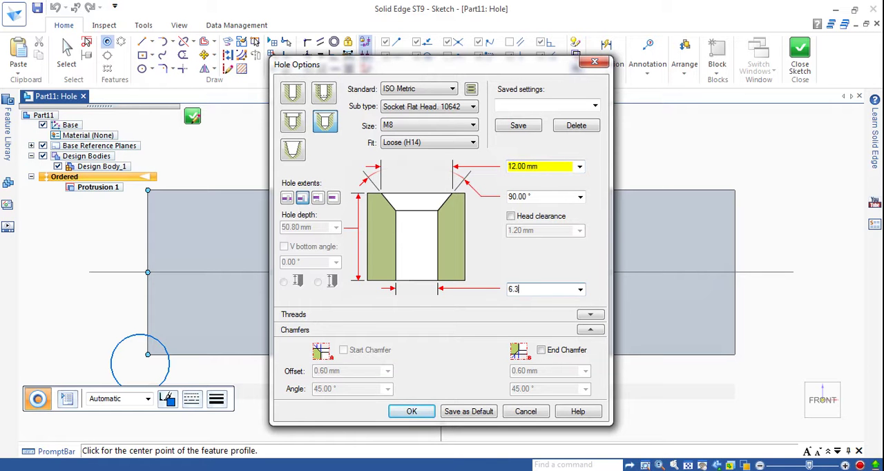
pyautogui.press('Tab')
pyautogui.press('Return')
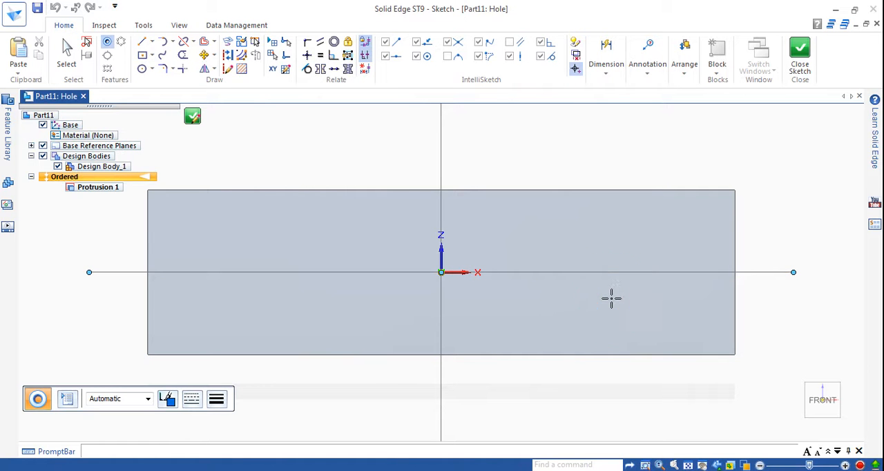
# - Place two countersunk holes level with each other, right and left of centre
pyautogui.click(609, 298)
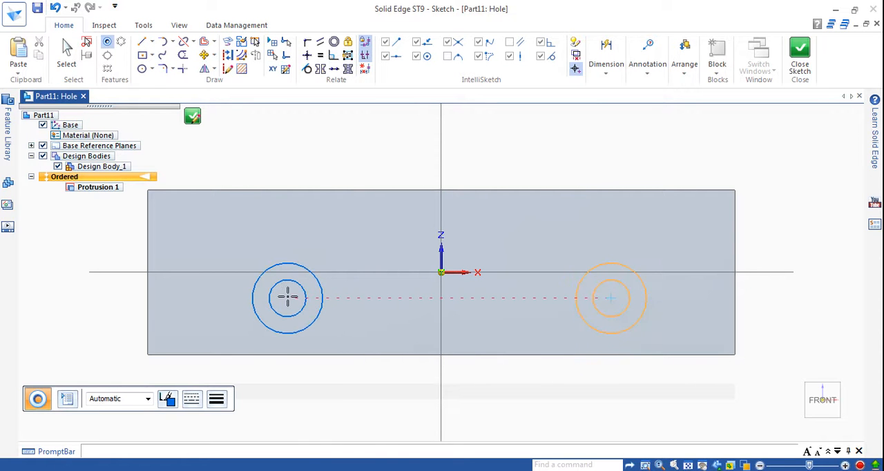
pyautogui.click(286, 298)
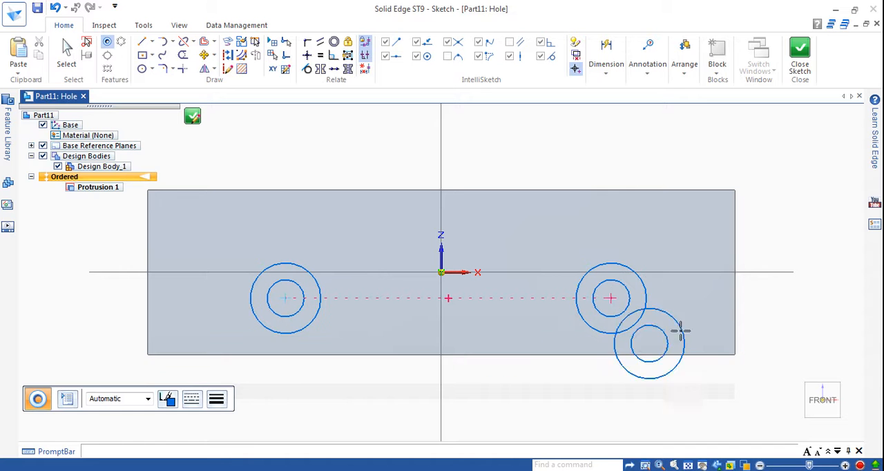
# - With Smart Dimension, set the right hole 12.5 mm above the bottom edge
pyautogui.click(607, 62)
pyautogui.click(611, 109)
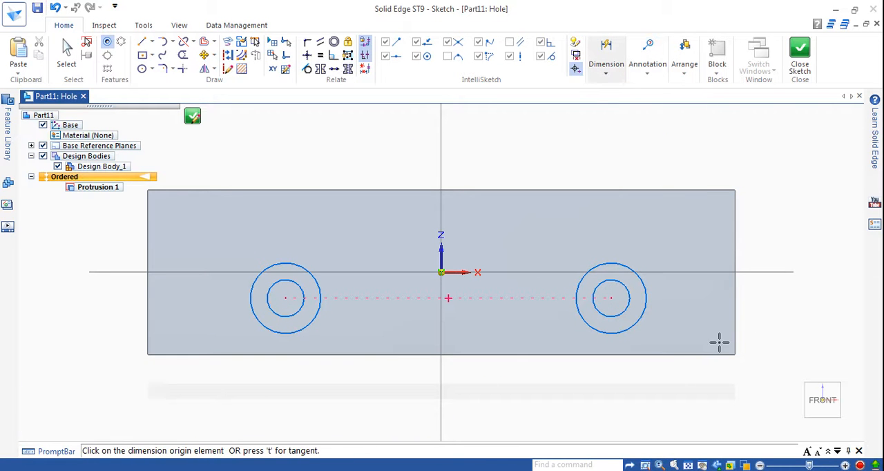
pyautogui.click(694, 355)
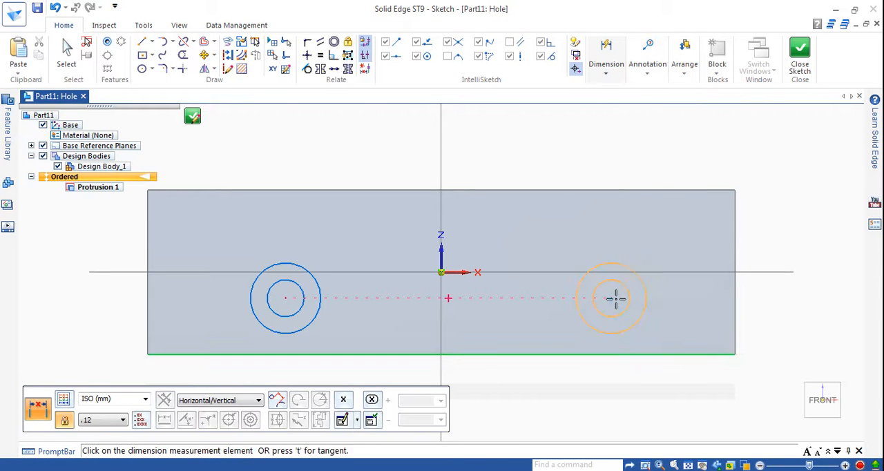
pyautogui.click(611, 299)
pyautogui.click(806, 322)
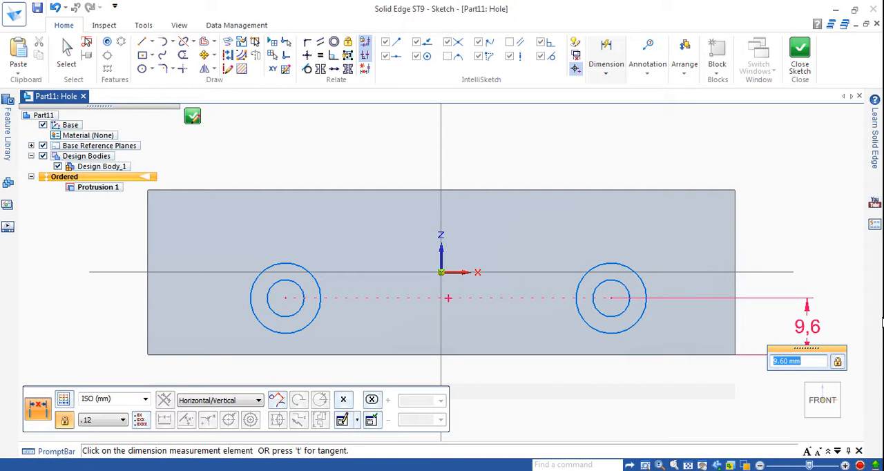
pyautogui.write('12.5')
pyautogui.press('Return')
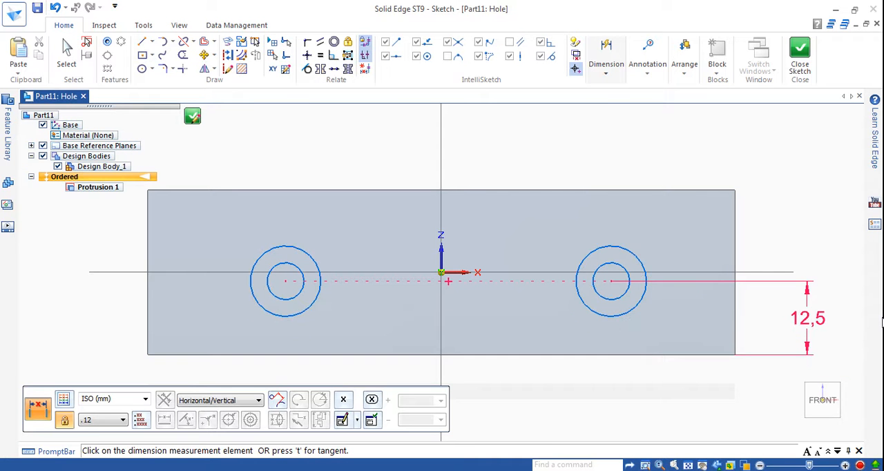
# - Dimension both holes 30 mm from the vertical axis, right and left
pyautogui.rightClick(698, 132)
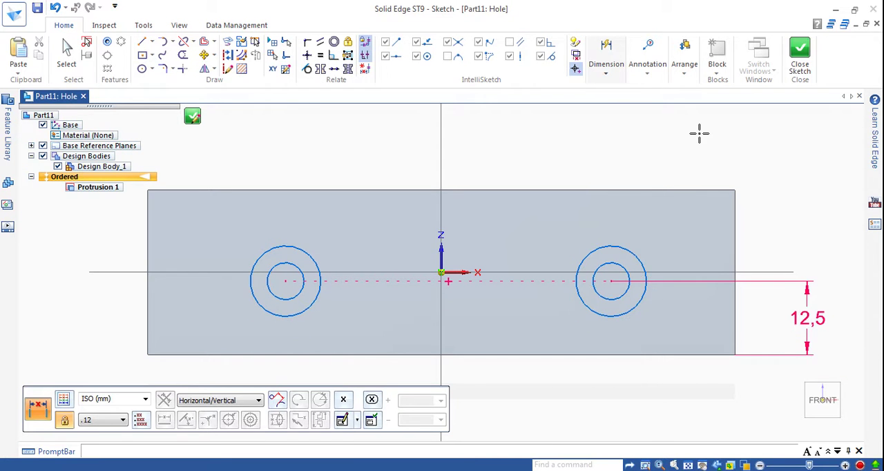
pyautogui.click(610, 279)
pyautogui.click(441, 298)
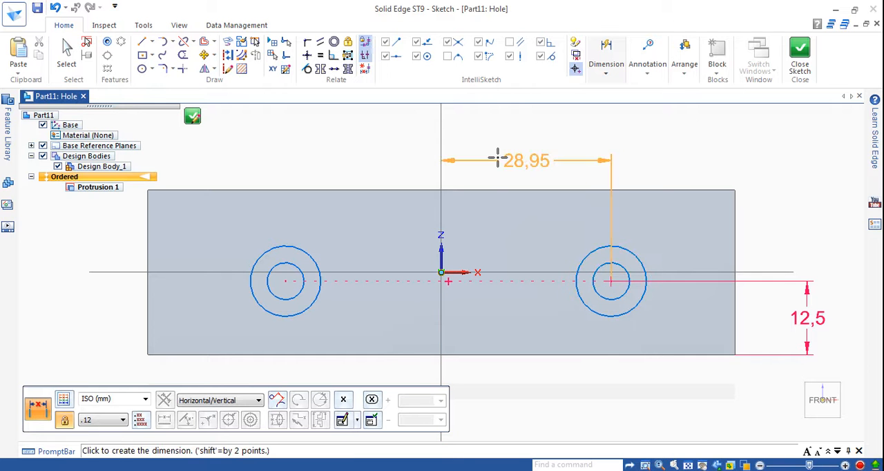
pyautogui.click(526, 156)
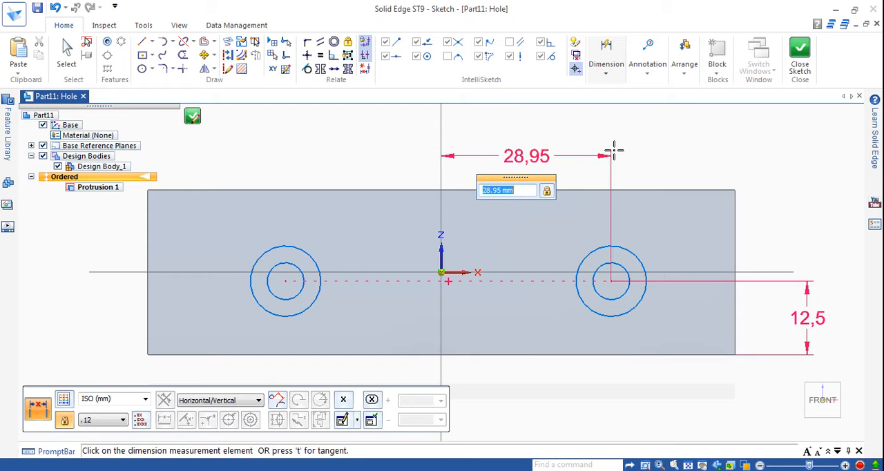
pyautogui.write('30')
pyautogui.press('Return')
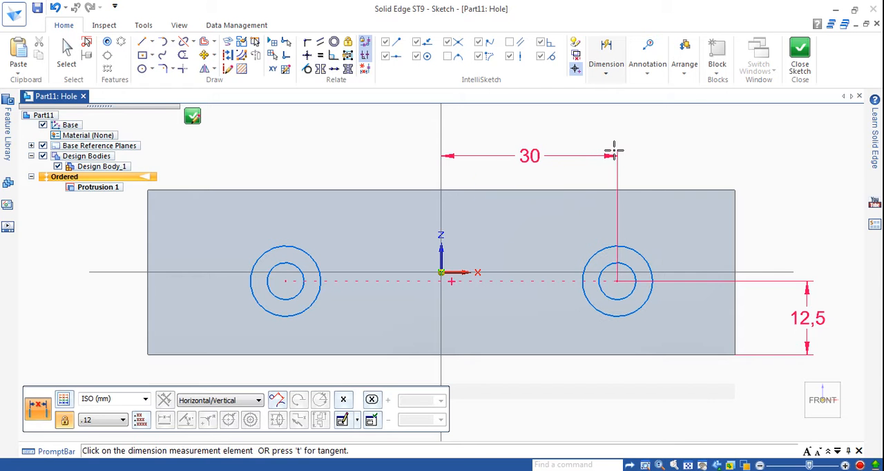
pyautogui.rightClick(400, 159)
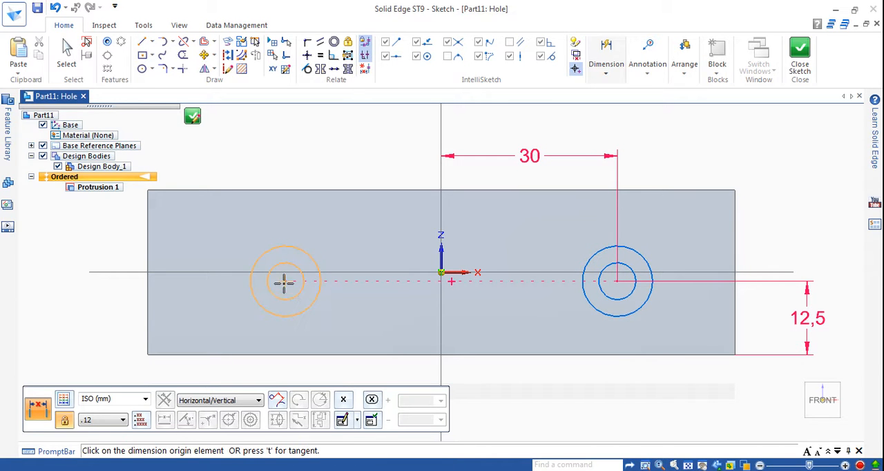
pyautogui.click(286, 279)
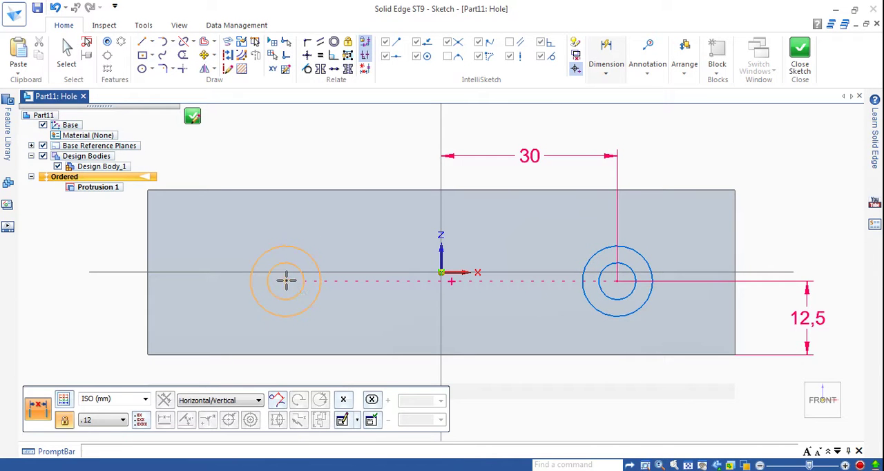
pyautogui.click(441, 133)
pyautogui.click(373, 151)
pyautogui.write('30')
pyautogui.press('Return')
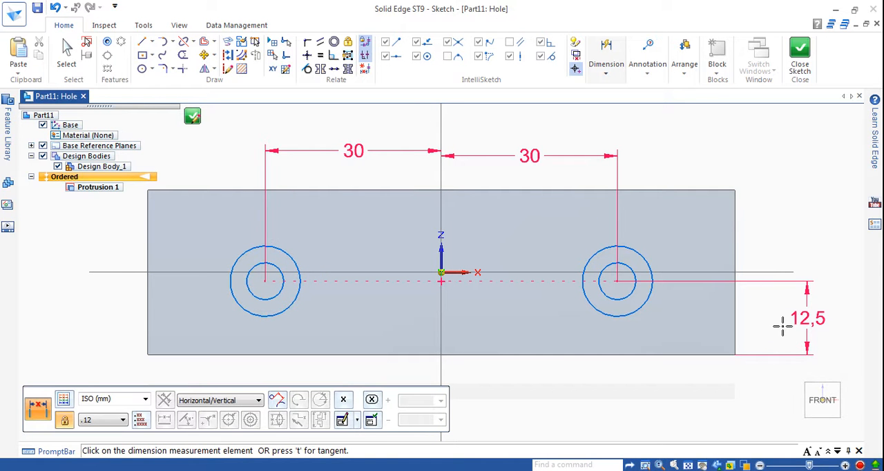
# - Close the sketch, finish Hole 1 cutting both holes, and exit the command
pyautogui.click(800, 56)
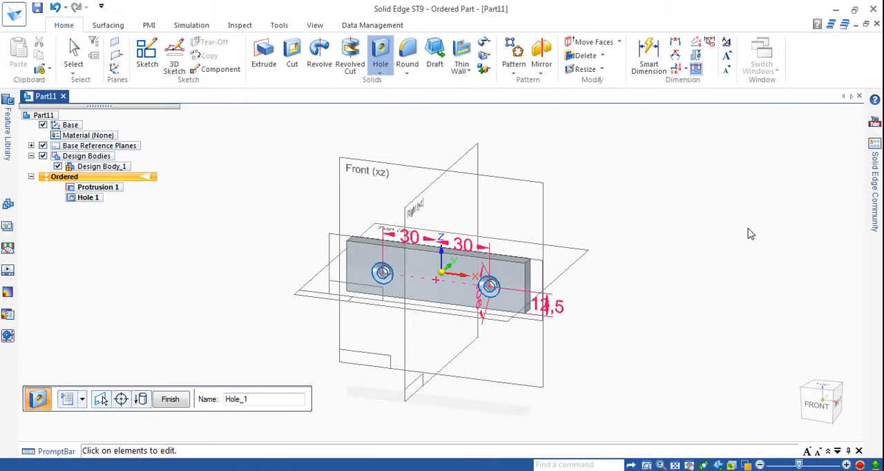
pyautogui.click(171, 400)
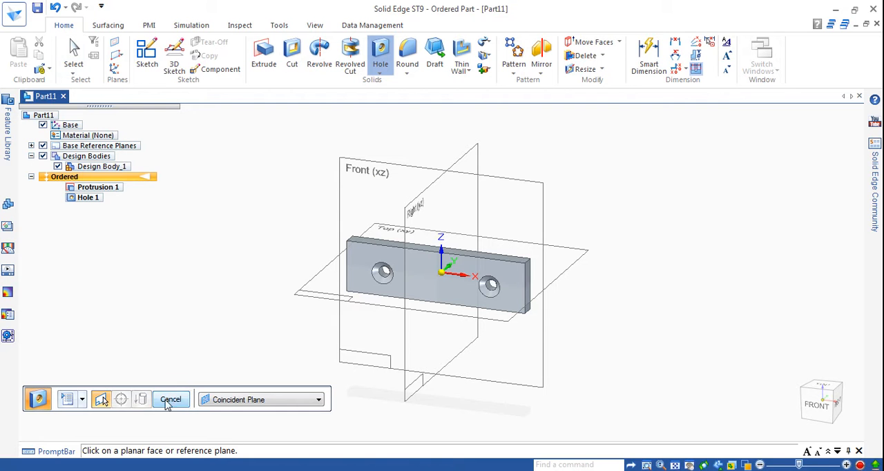
pyautogui.click(74, 54)
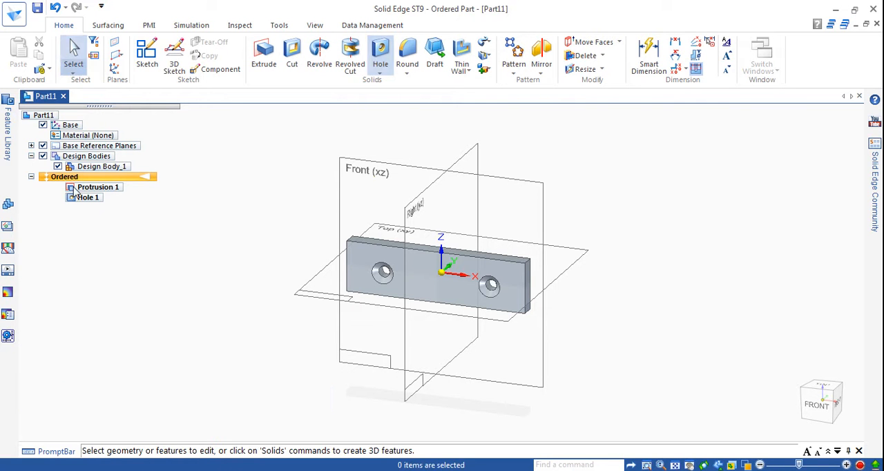